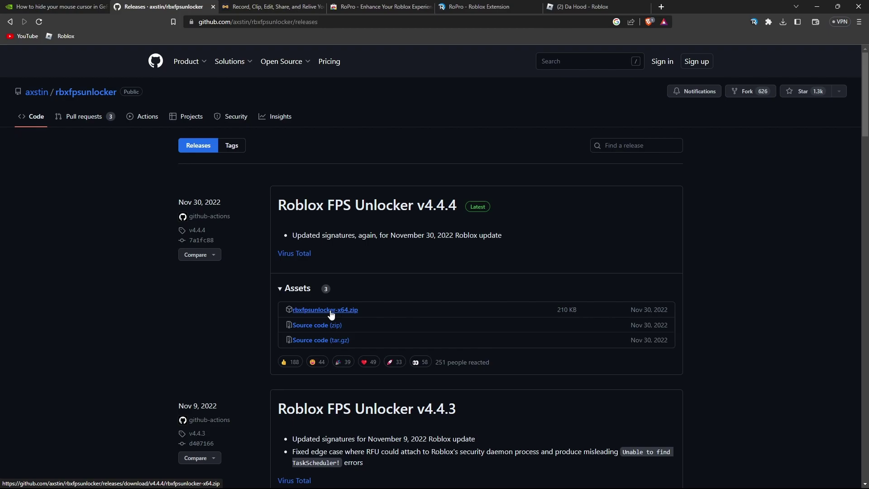
# Download rbxfpsunlocker-x64.zip from the v4.4.4 release assets.
pyautogui.click(331, 312)
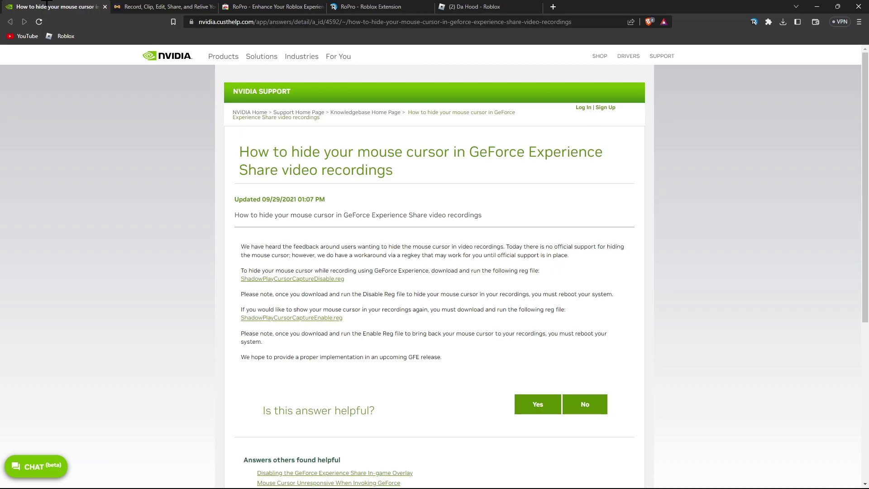
# Glance at the Medal.tv tab, then close the NVIDIA cursor-hiding article.
pyautogui.click(132, 4)
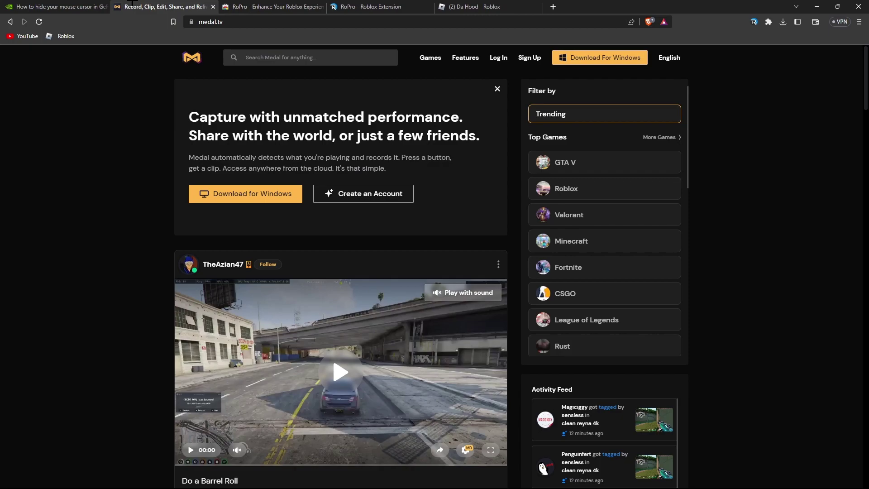
pyautogui.click(86, 3)
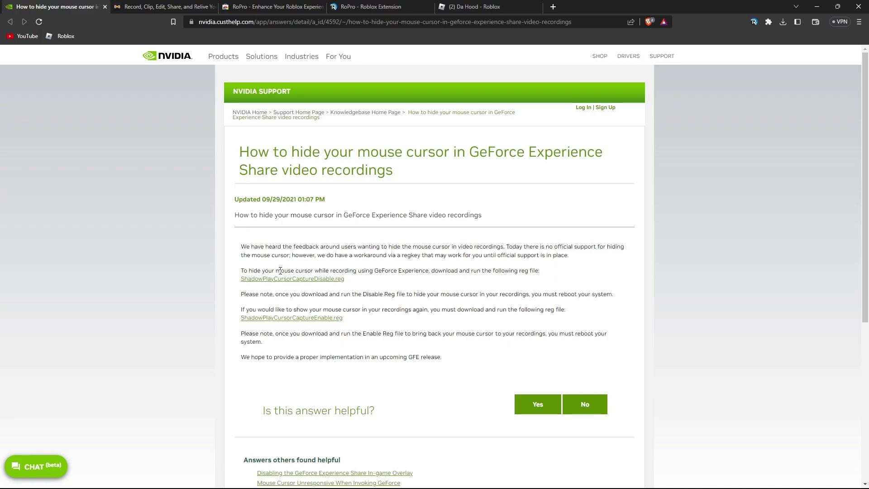
pyautogui.click(105, 6)
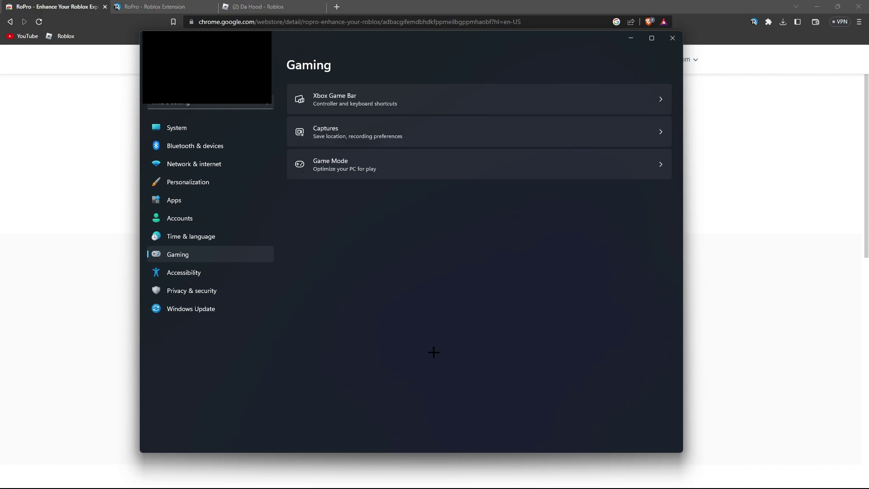
# Review the Xbox Game Bar page, confirm the Game Mode toggle is Off, then close Settings.
pyautogui.click(621, 105)
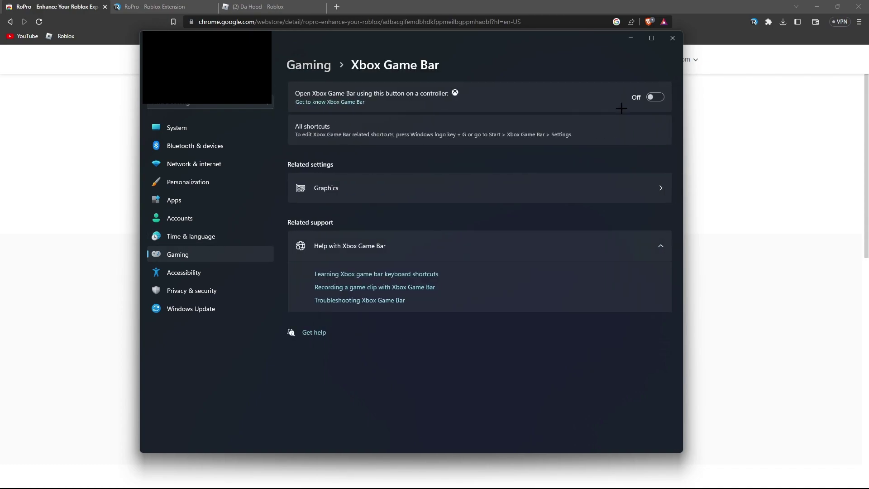
pyautogui.click(309, 65)
pyautogui.click(443, 165)
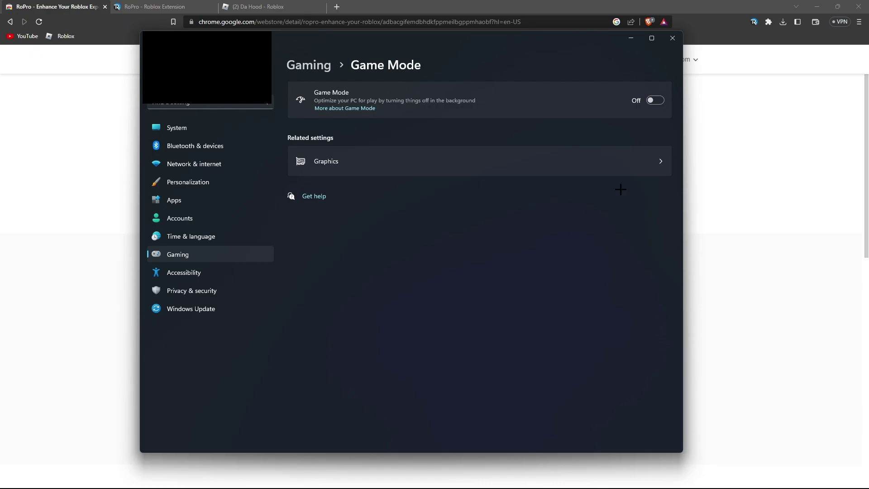
pyautogui.click(673, 38)
# Search Start for 'graphics settings' and open the Display Graphics page.
pyautogui.press('super')
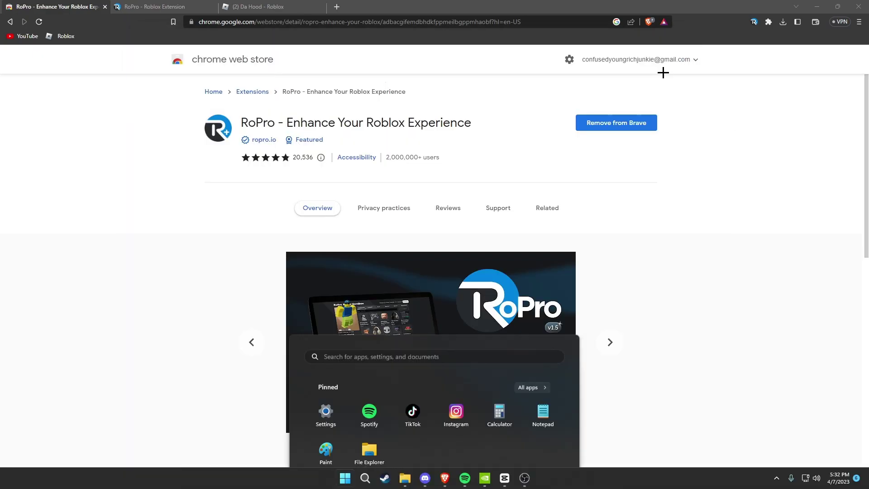
pyautogui.write('graphics settings')
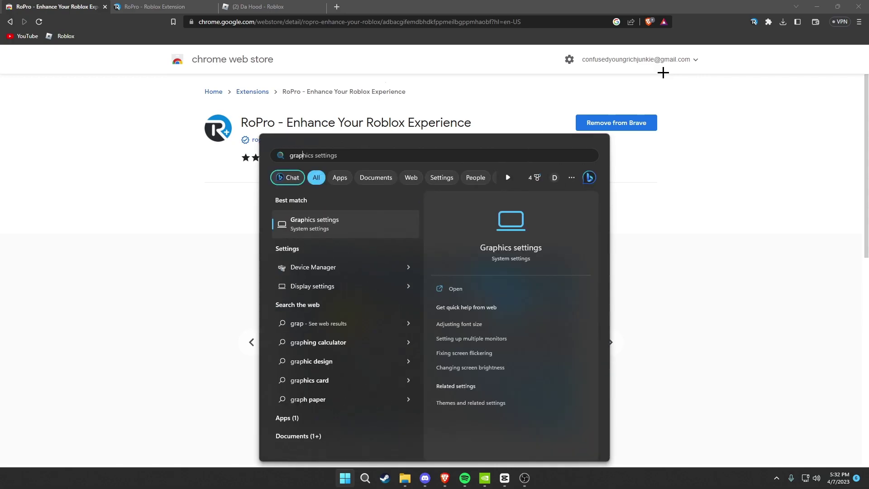
pyautogui.press('Return')
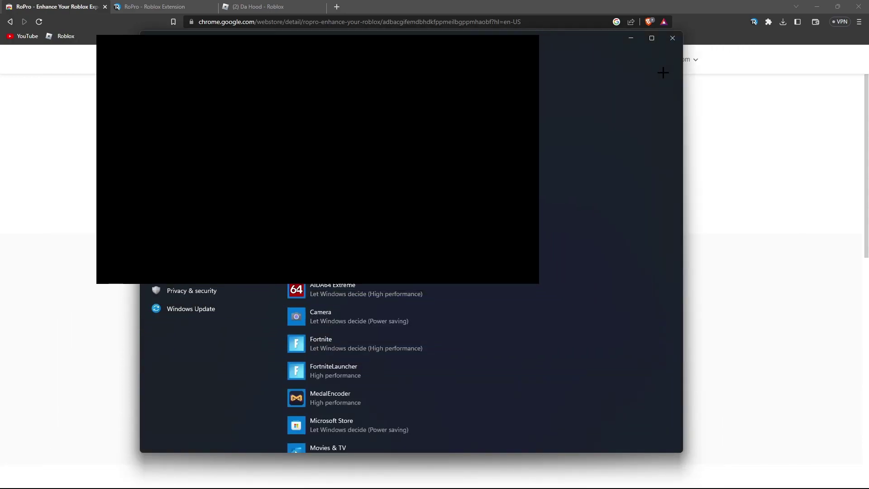
pyautogui.scroll(-2, 519, 179)
pyautogui.scroll(-3, 504, 186)
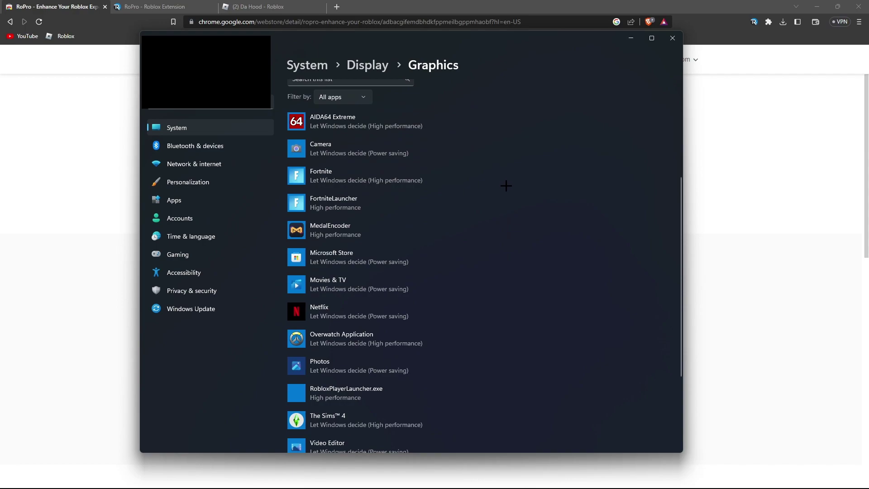
pyautogui.scroll(6, 482, 200)
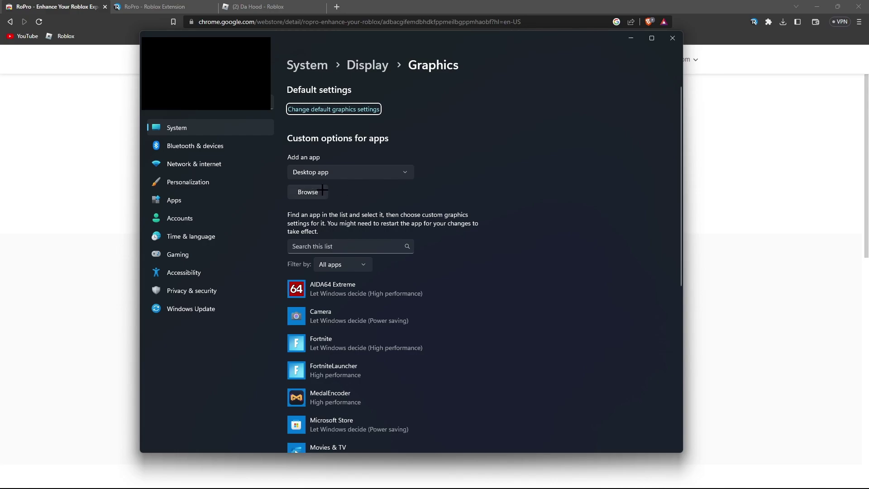
# Search 'rob' and open the Roblox Player shortcut's file location.
pyautogui.press('super')
pyautogui.write('roblox Player')
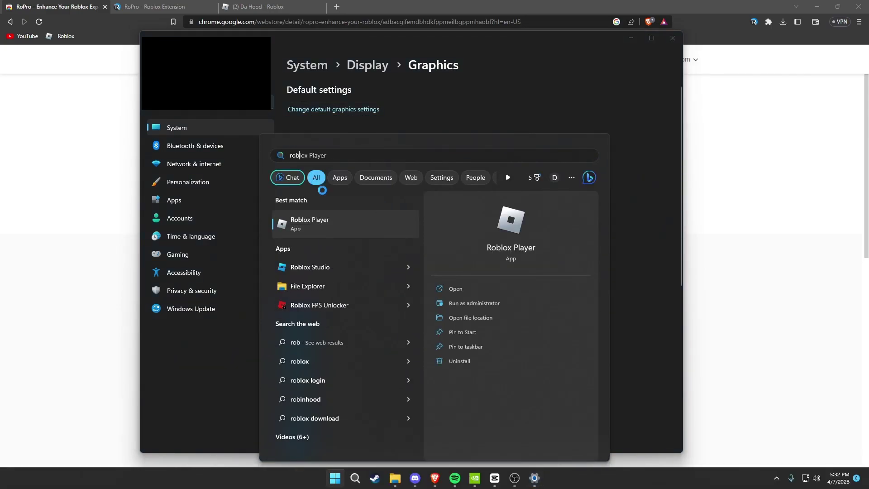
pyautogui.click(473, 314)
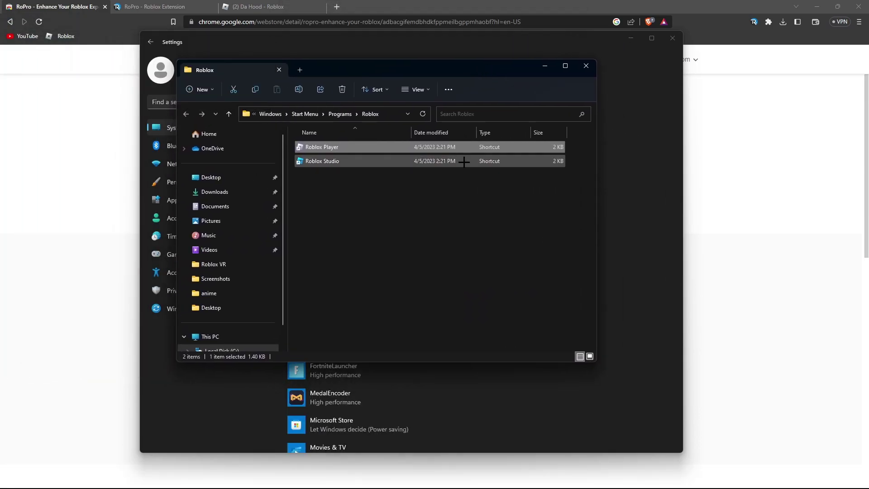
# Follow the Roblox Player shortcut to its version folder and copy that folder path.
pyautogui.rightClick(342, 148)
pyautogui.click(380, 206)
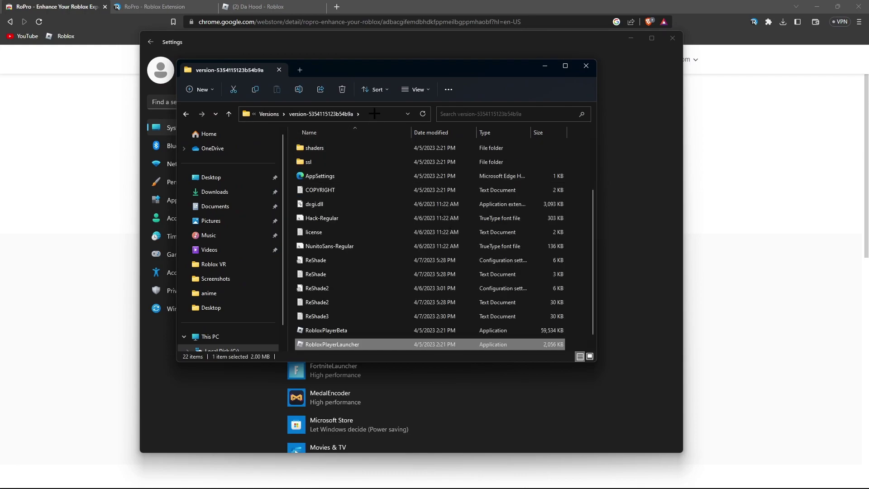
pyautogui.click(374, 114)
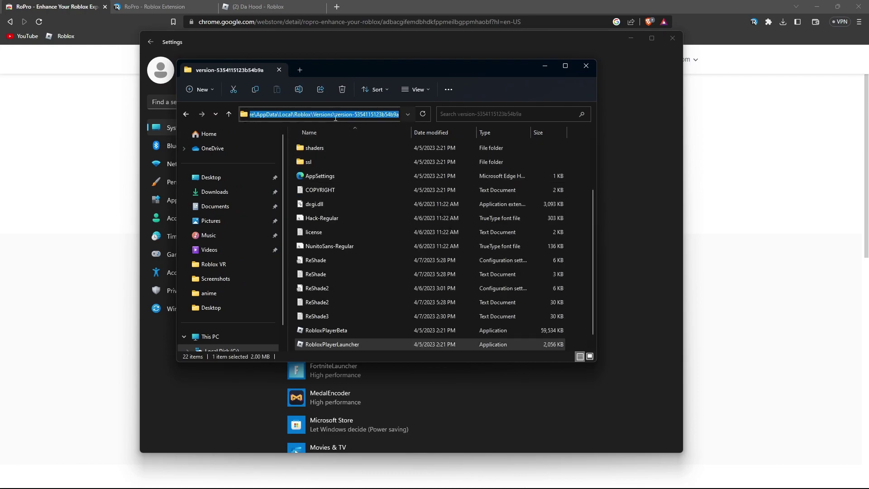
pyautogui.rightClick(305, 116)
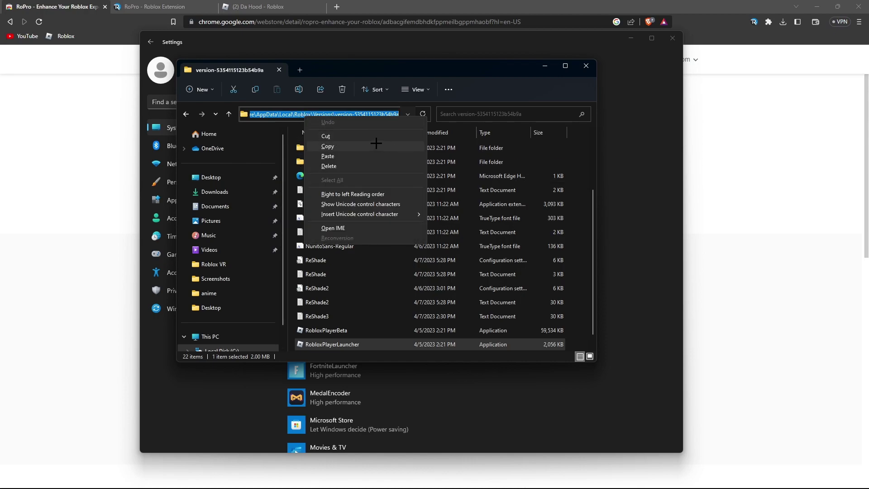
pyautogui.click(586, 66)
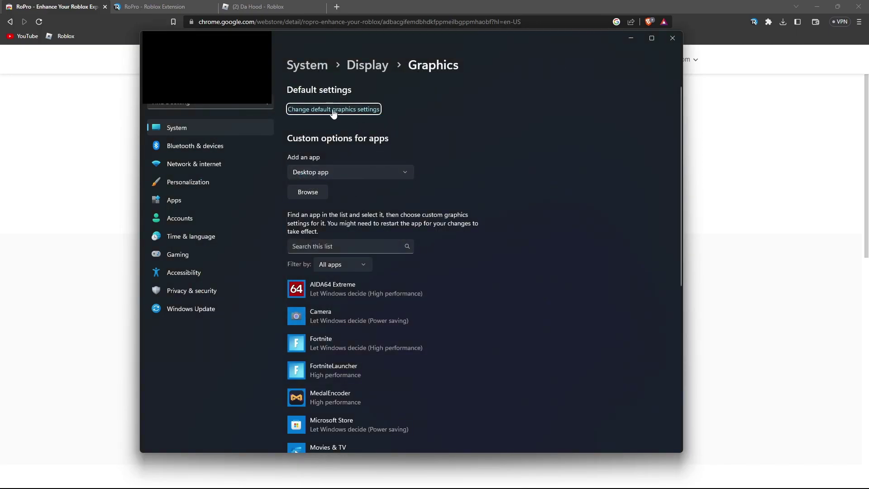
# Add RobloxPlayerLauncher.exe from the pasted Roblox version folder to the Graphics app list.
pyautogui.click(308, 192)
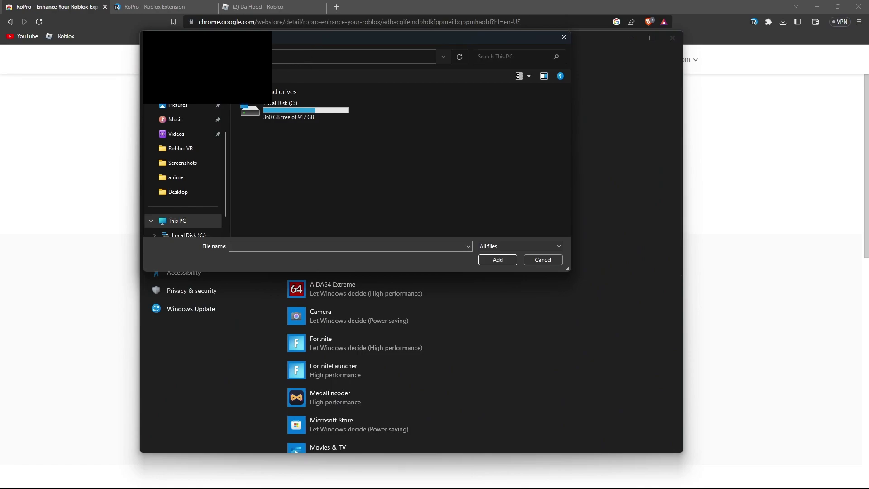
pyautogui.hotkey('ctrl', 'v')
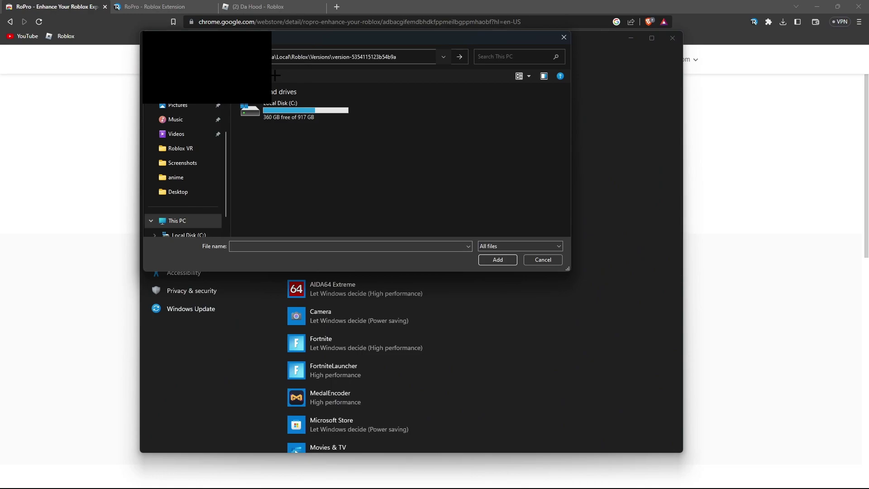
pyautogui.hotkey('ctrl', 'a')
pyautogui.press('BackSpace')
pyautogui.rightClick(322, 57)
pyautogui.click(330, 94)
pyautogui.press('Return')
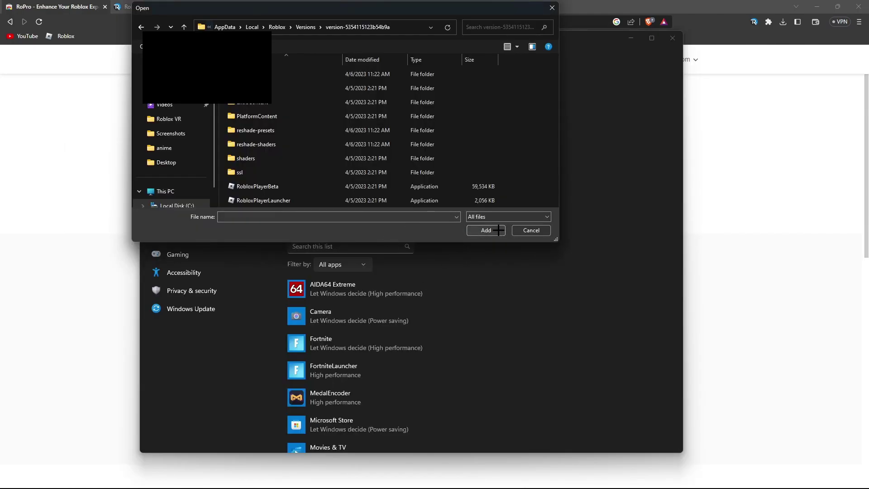
pyautogui.click(498, 231)
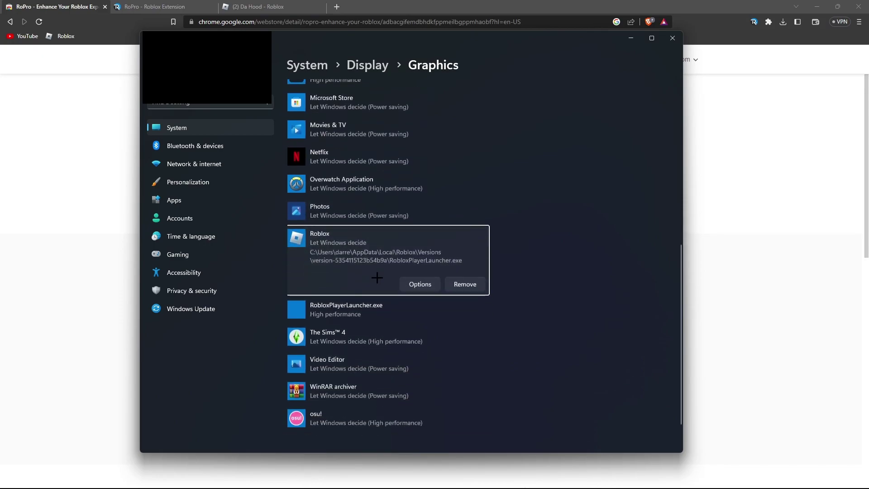
# Remove the old Roblox entry and save High performance for RobloxPlayerLauncher.exe.
pyautogui.scroll(-1, 377, 277)
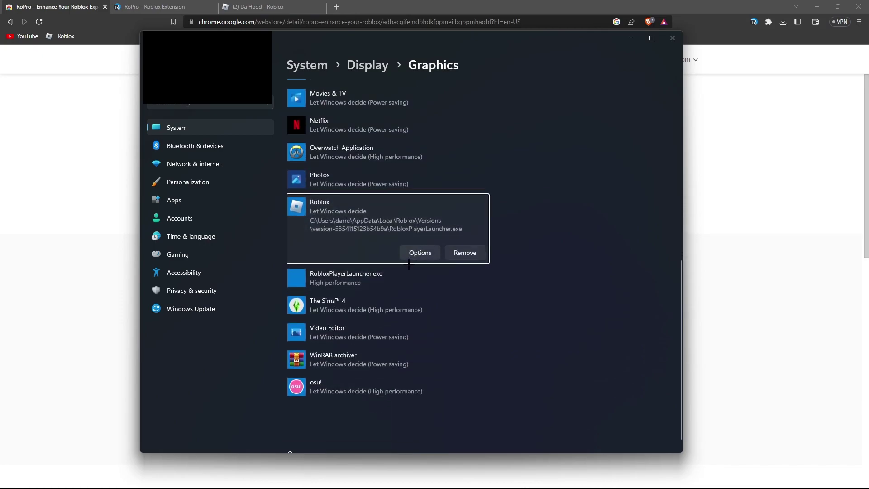
pyautogui.click(457, 252)
pyautogui.click(419, 311)
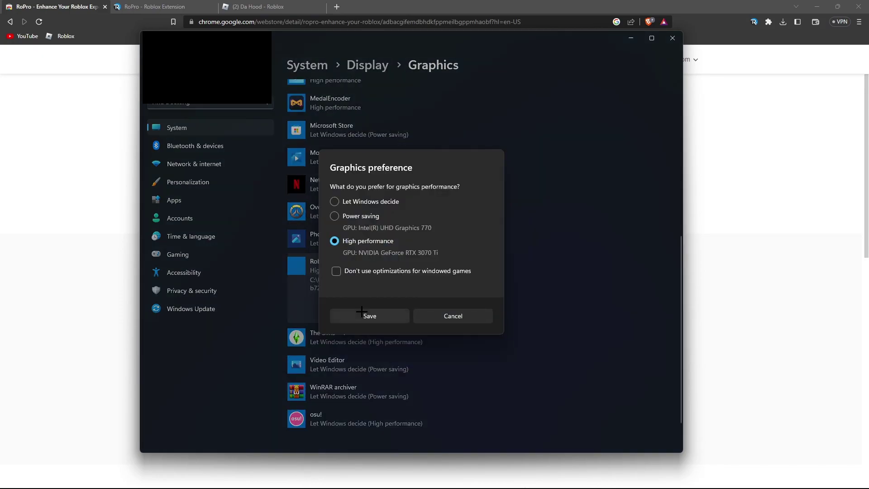
pyautogui.click(362, 311)
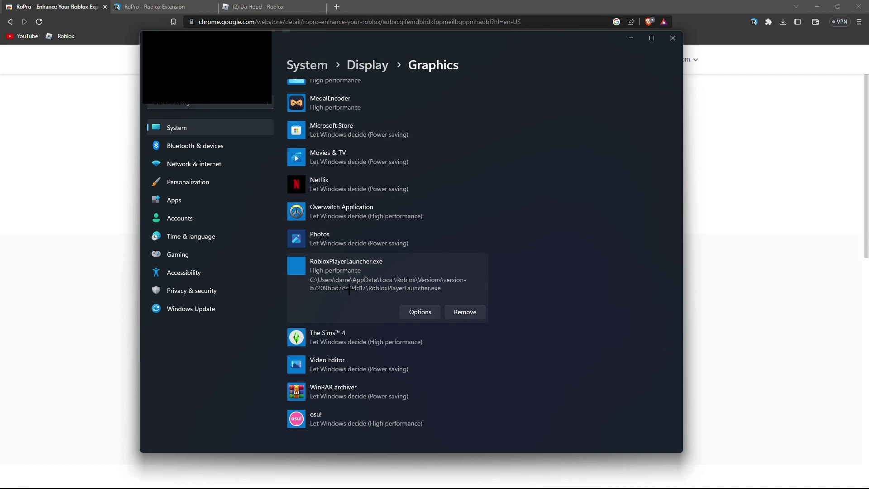
# Close Settings, view RoPro's Subscription page, then switch to the Da Hood tab.
pyautogui.click(673, 38)
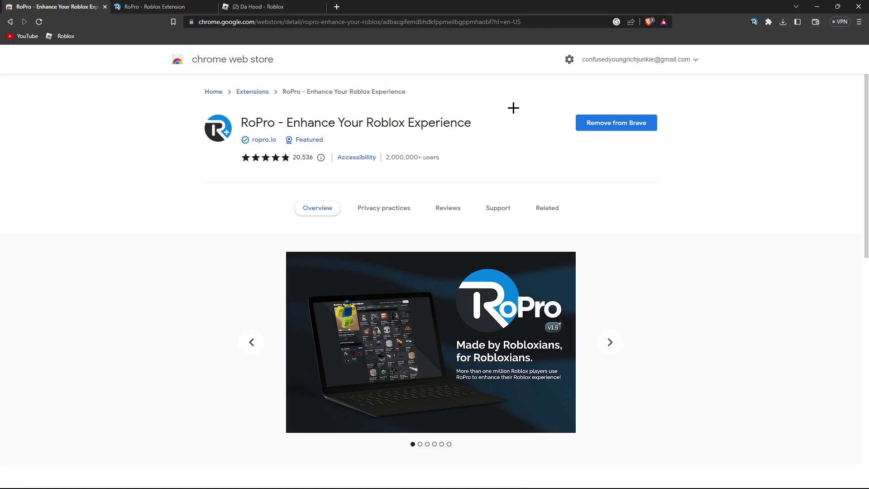
pyautogui.click(193, 3)
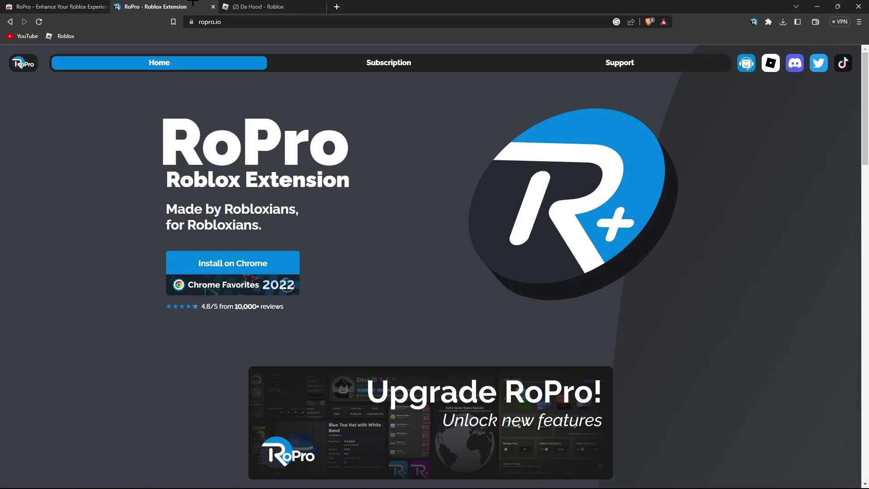
pyautogui.click(329, 63)
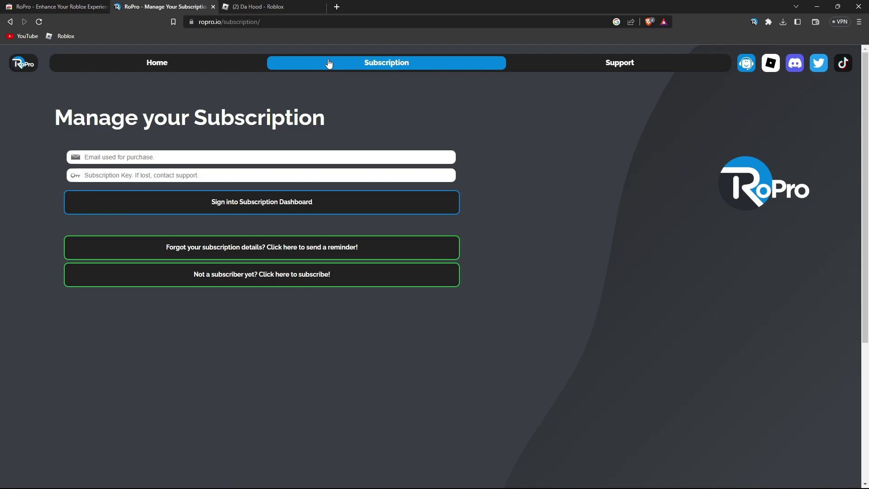
pyautogui.click(274, 6)
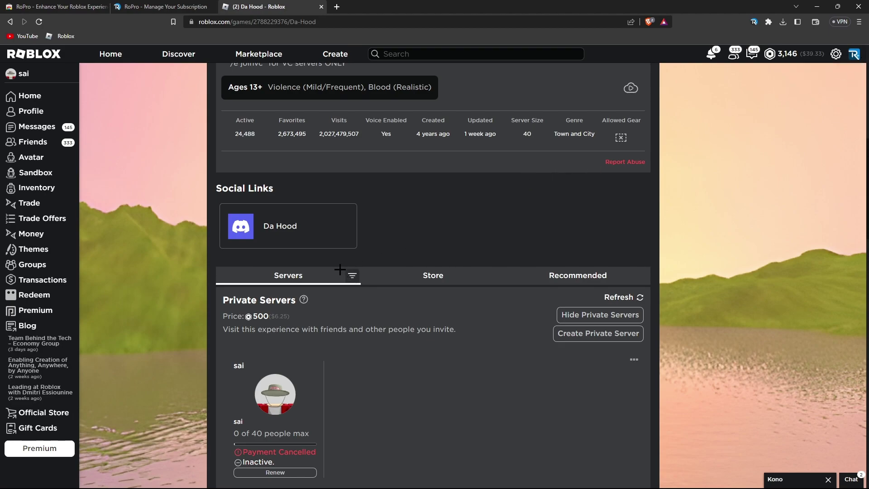
# Show the Servers sort options on Da Hood's game page.
pyautogui.scroll(4, 344, 271)
pyautogui.scroll(4, 317, 294)
pyautogui.scroll(-4, 316, 323)
pyautogui.scroll(-4, 316, 323)
pyautogui.click(352, 275)
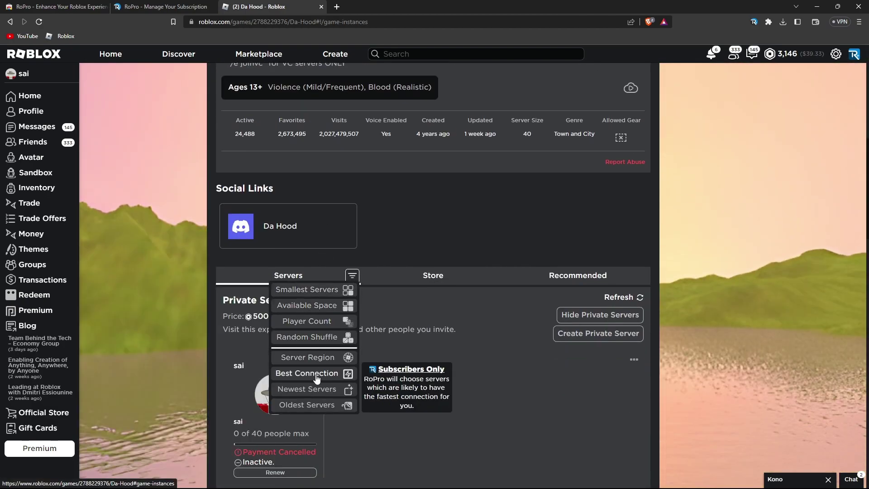
# Scroll to Other Servers to review the server cards' ping and FPS stats.
pyautogui.scroll(-10, 317, 375)
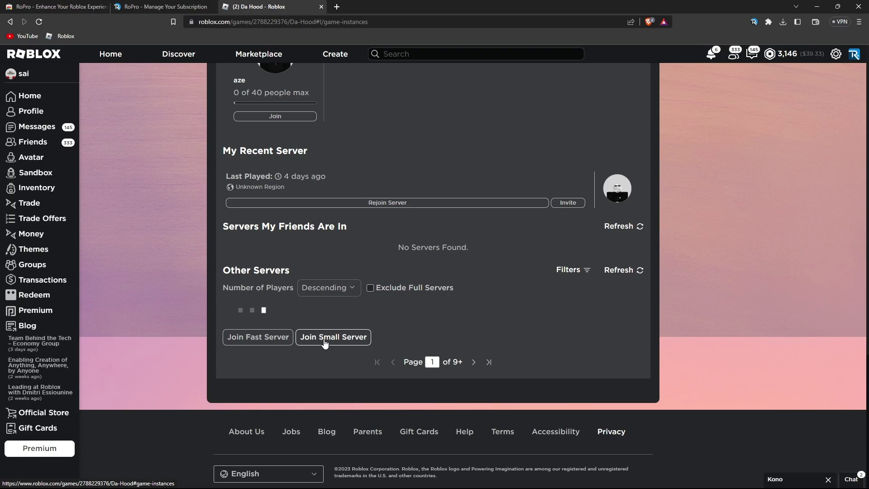
pyautogui.scroll(-5, 325, 342)
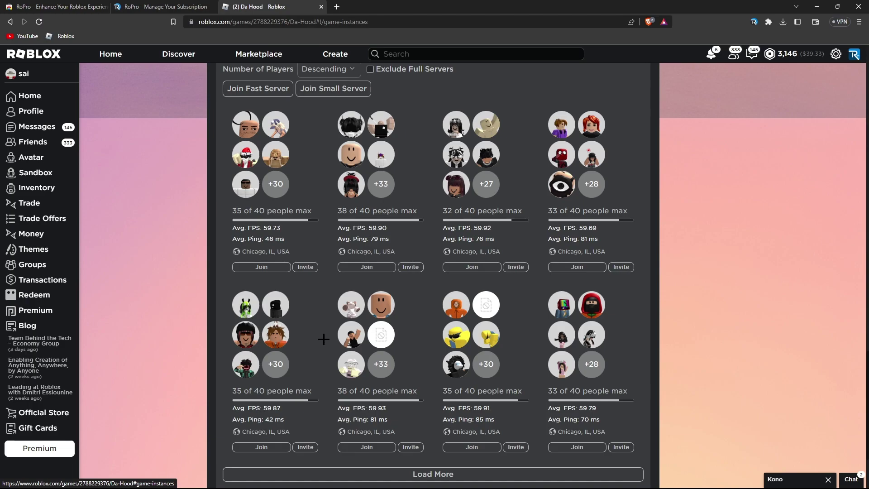
pyautogui.scroll(-1, 543, 403)
pyautogui.scroll(-1, 539, 400)
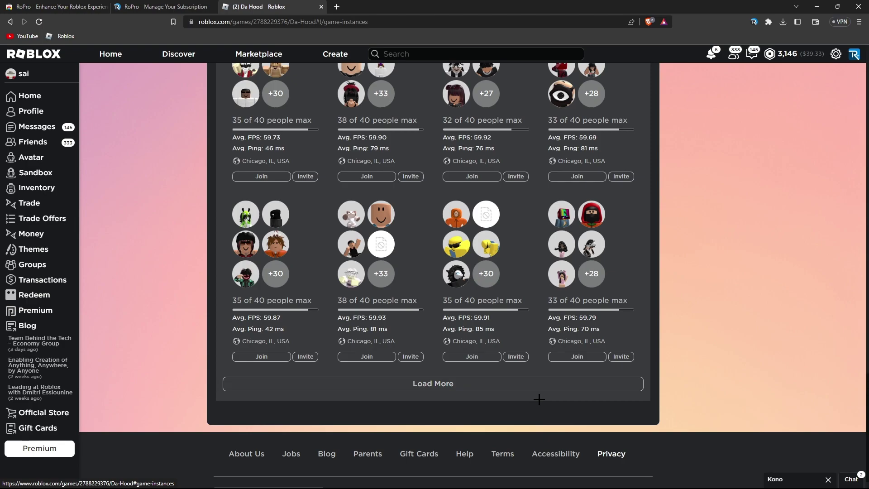
pyautogui.scroll(4, 539, 399)
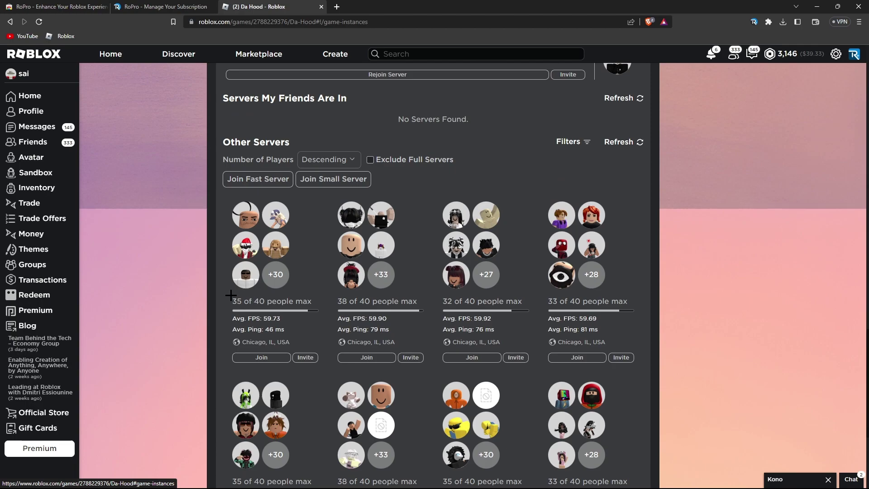
pyautogui.moveTo(232, 297); pyautogui.dragTo(259, 299)
pyautogui.click(264, 299)
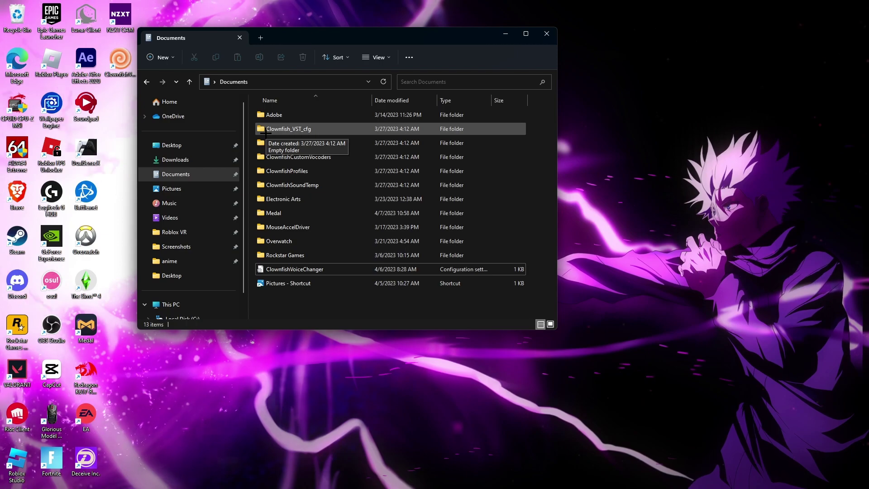
# Open This PC's Properties, then Advanced system settings, and centre the System Properties dialog.
pyautogui.scroll(-1, 185, 236)
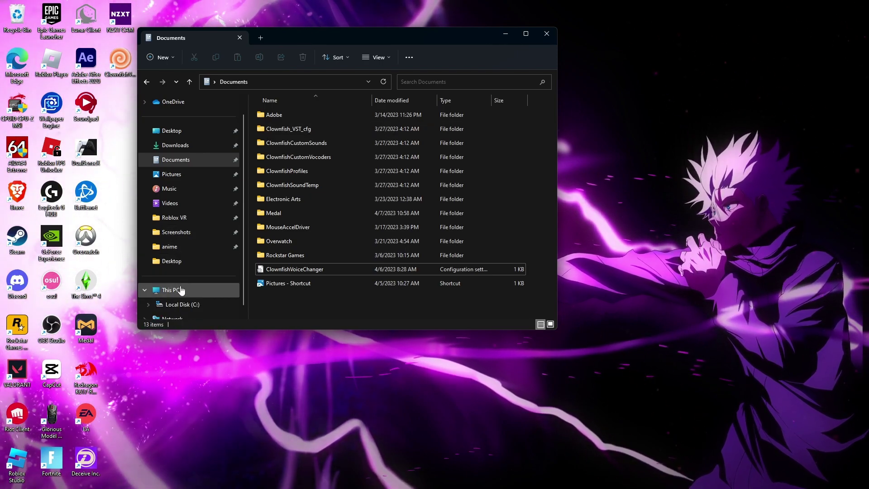
pyautogui.rightClick(180, 293)
pyautogui.click(217, 261)
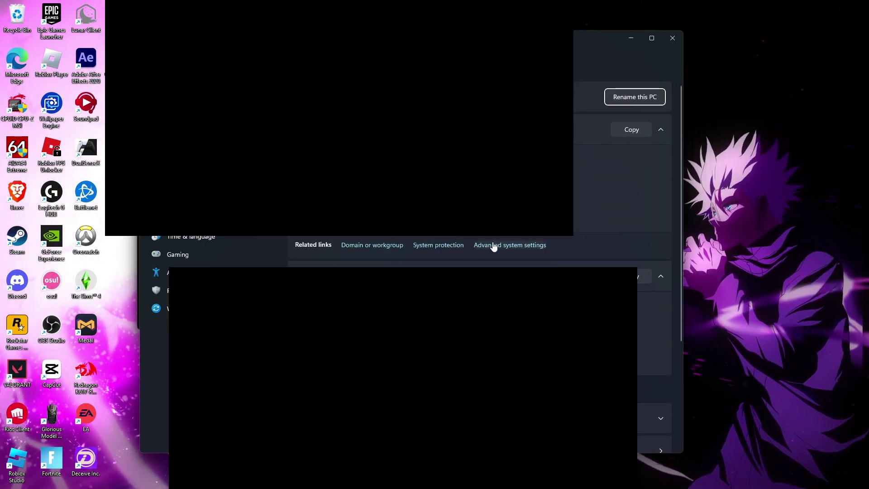
pyautogui.click(518, 254)
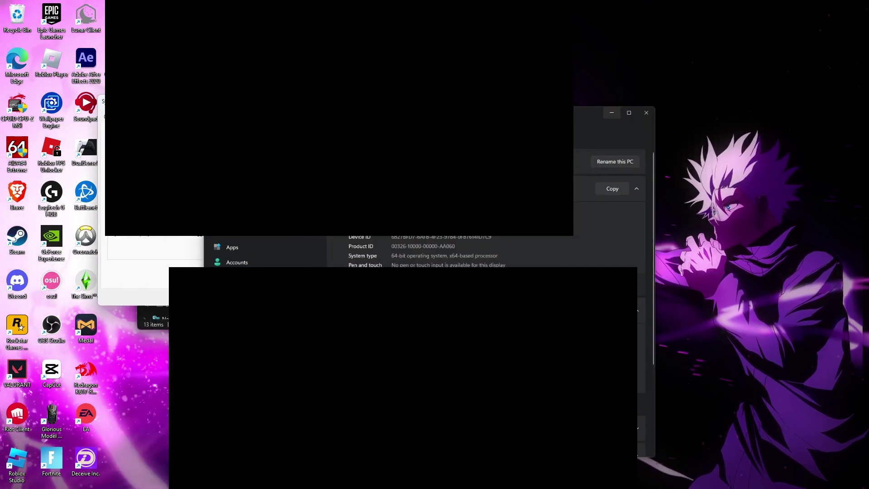
pyautogui.moveTo(212, 100)
pyautogui.mouseDown()
pyautogui.moveTo(297, 122)
pyautogui.moveTo(447, 96)
pyautogui.mouseUp()
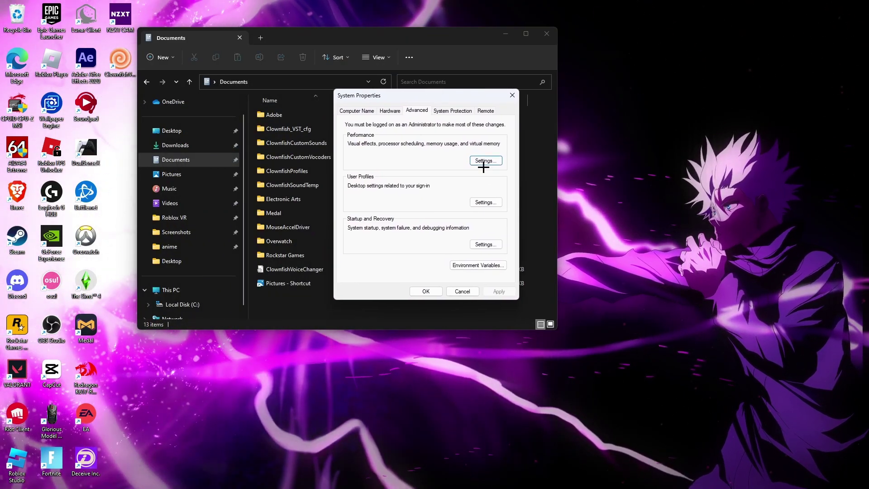
# Choose Adjust for best performance under Visual Effects, then show the desktop with Win+D.
pyautogui.click(478, 158)
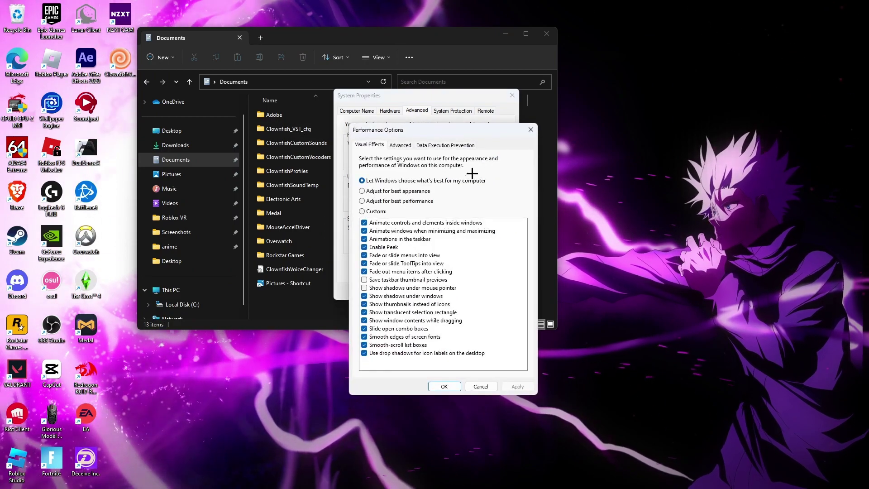
pyautogui.click(369, 200)
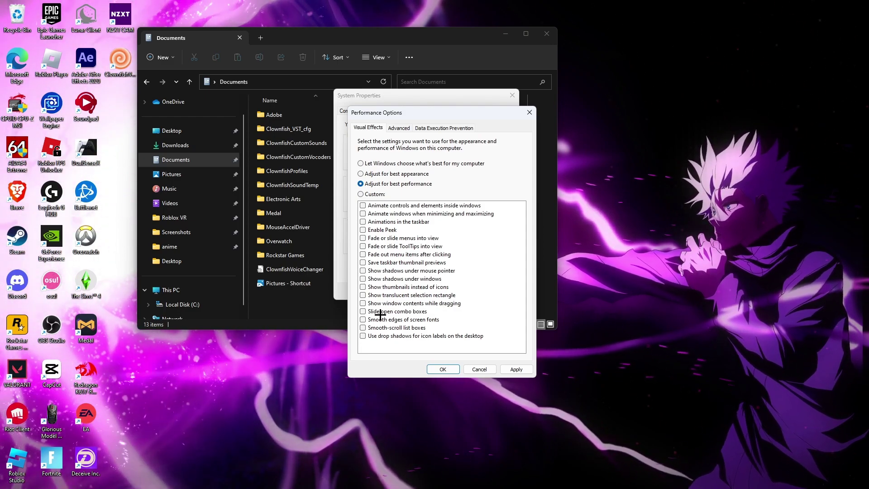
pyautogui.press('super+d')
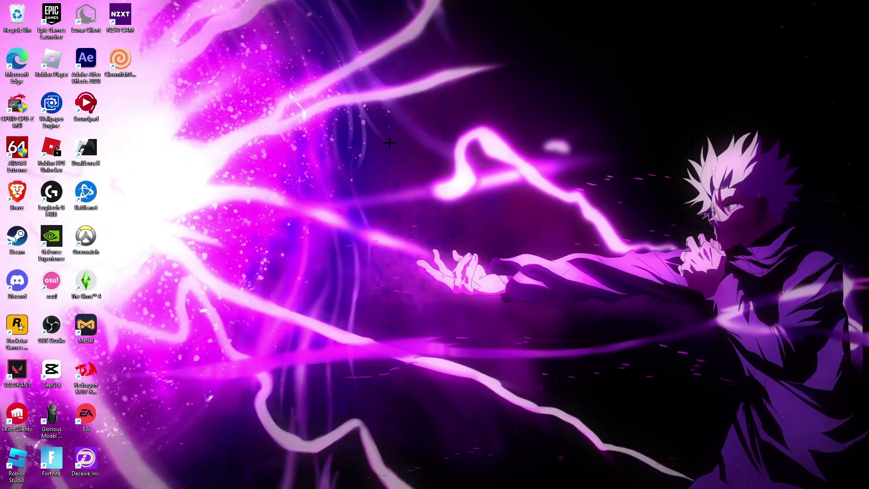